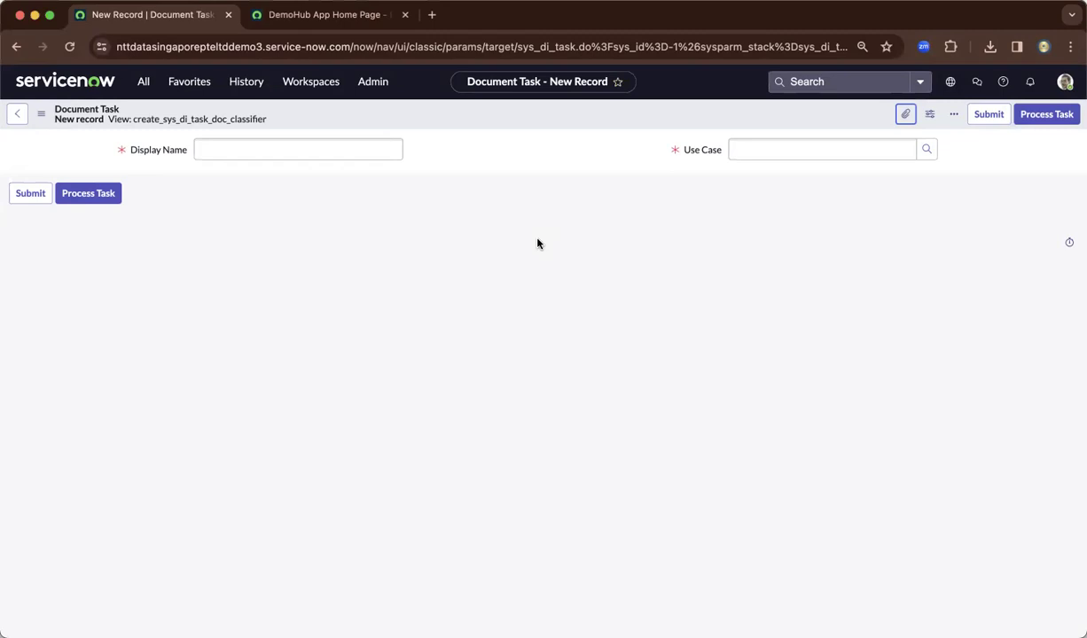
Name the Document Task 'Microsoft Invoice Sample' with use case 'FRESH Copy - Invoice Processing v2'
click(320, 150)
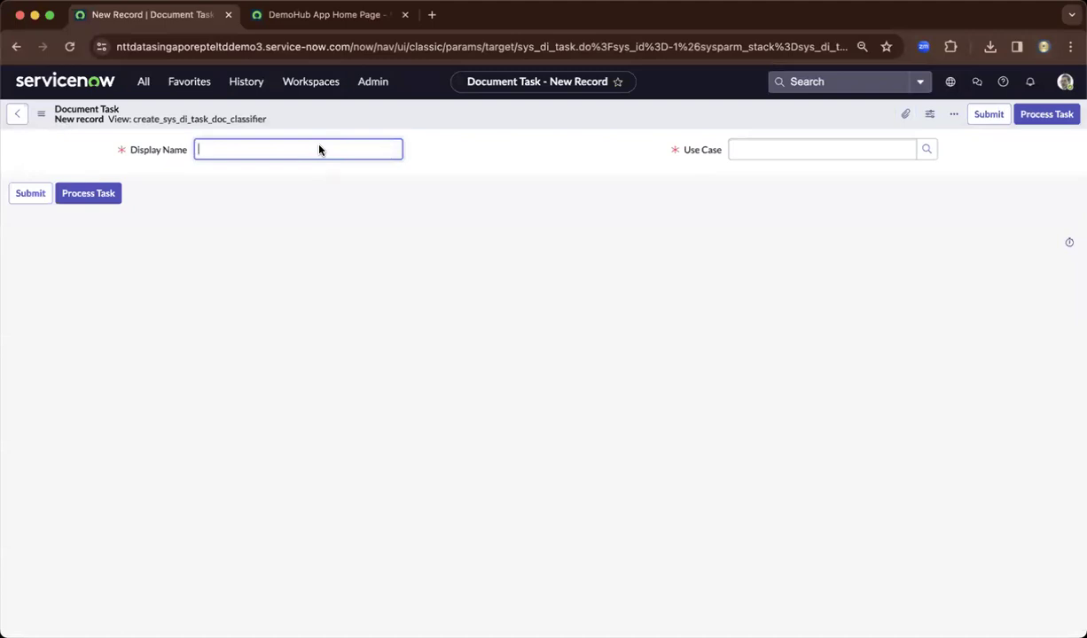
text(Mcir)
key(BackSpace)
key(BackSpace)
key(BackSpace)
text(crosof)
text(t Invoice)
text( Sampl)
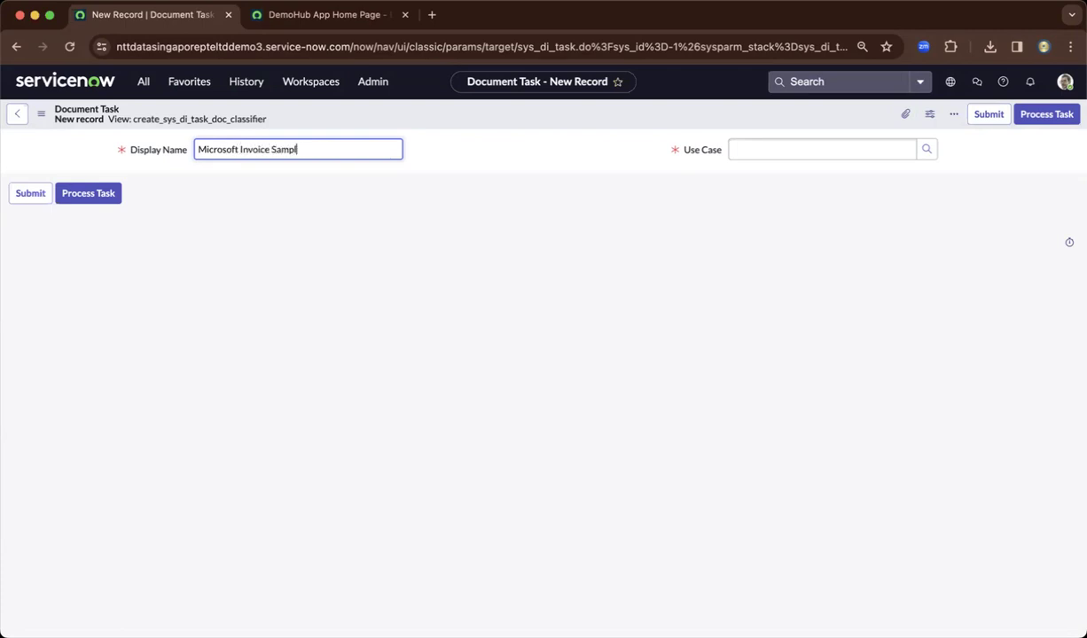
text(e)
click(773, 145)
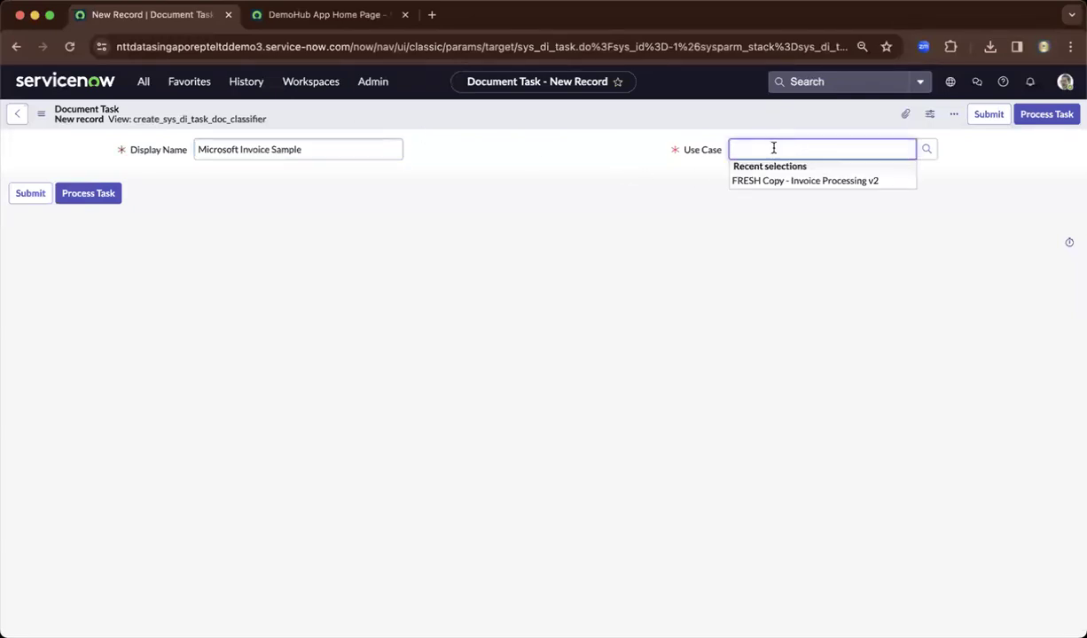
click(774, 182)
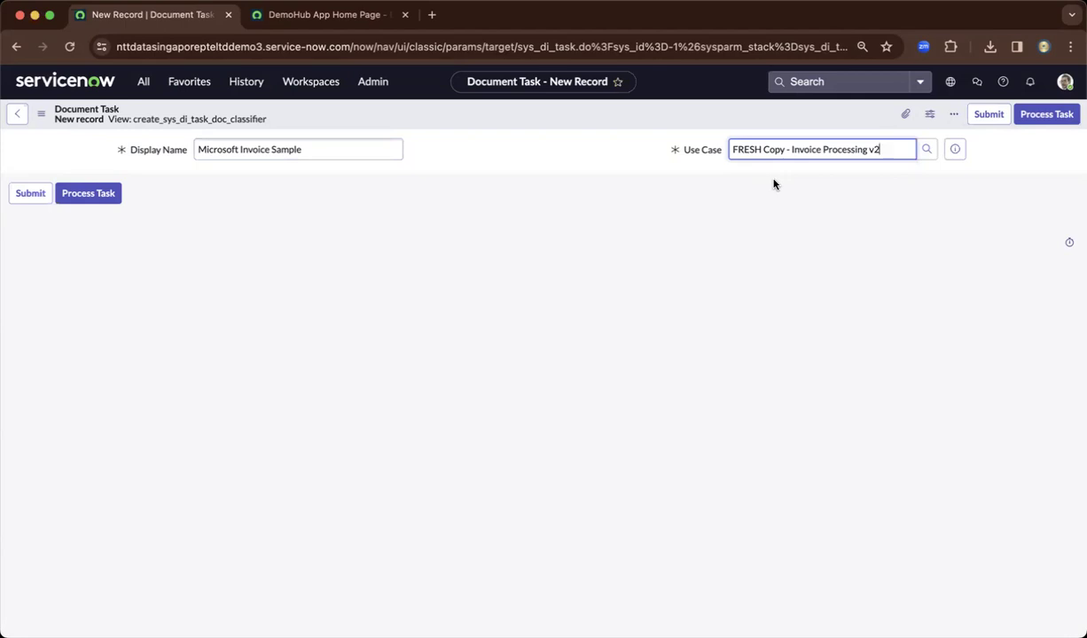
Attach VS1_MS_Invoice1.pdf to the task and save the record
click(898, 118)
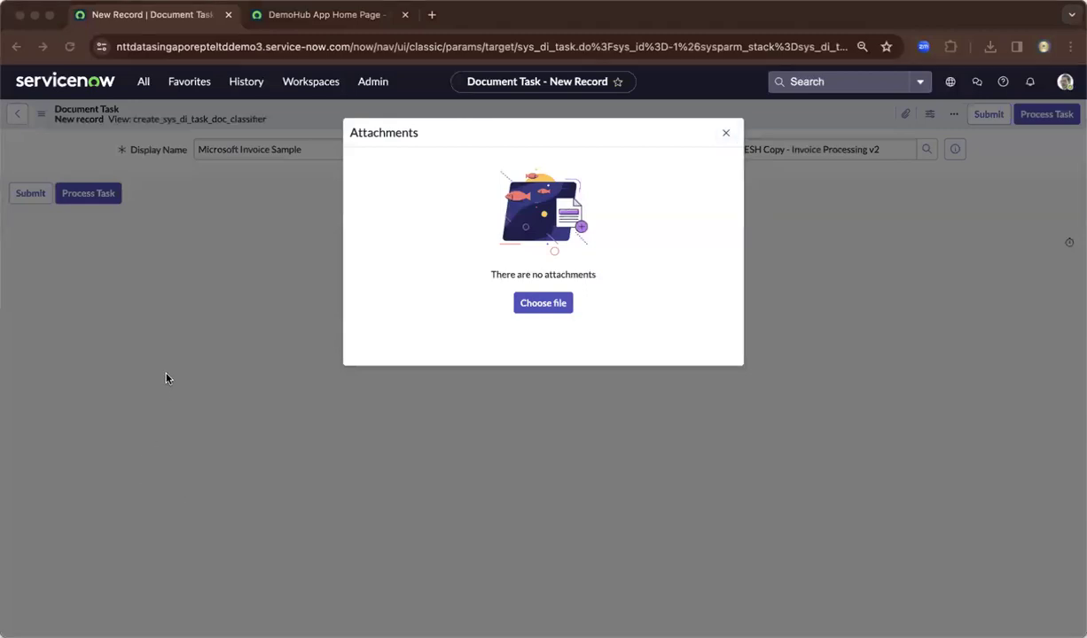
click(548, 274)
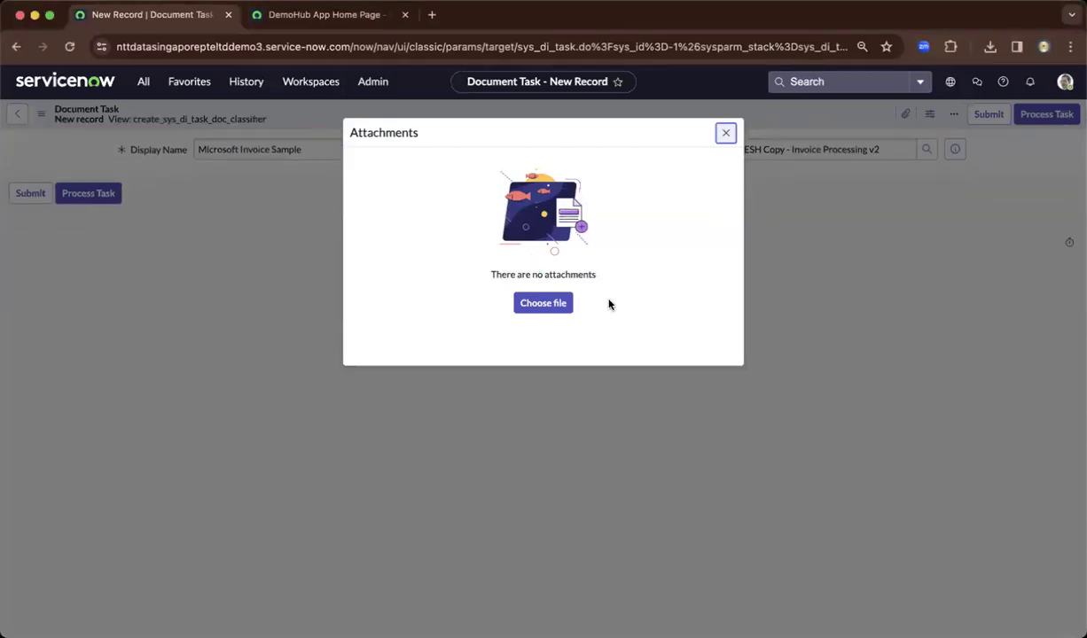
click(724, 134)
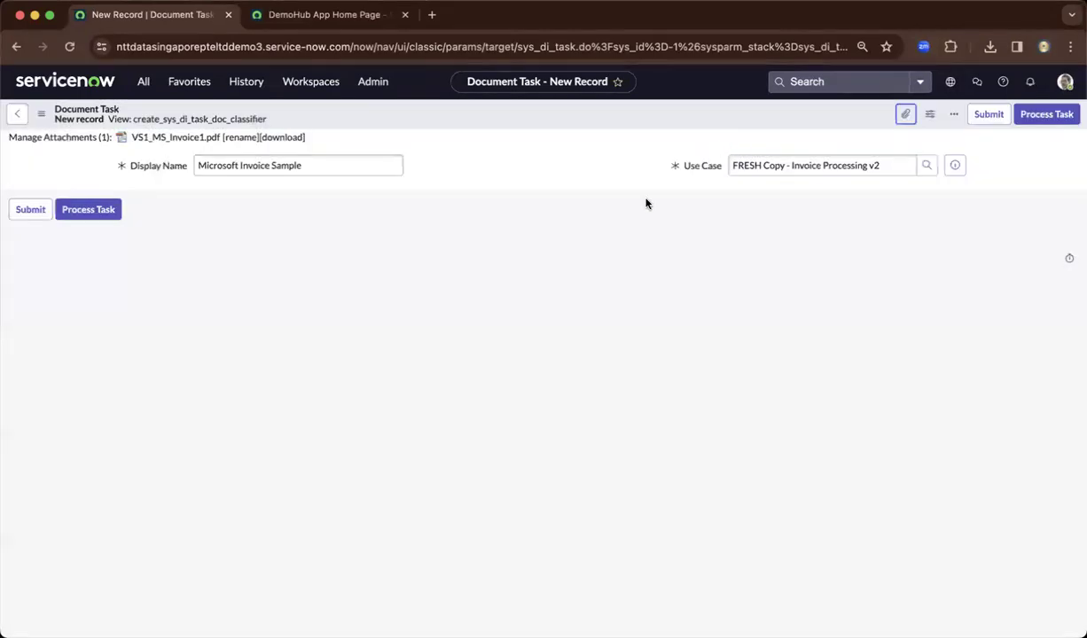
right_click(577, 111)
click(587, 115)
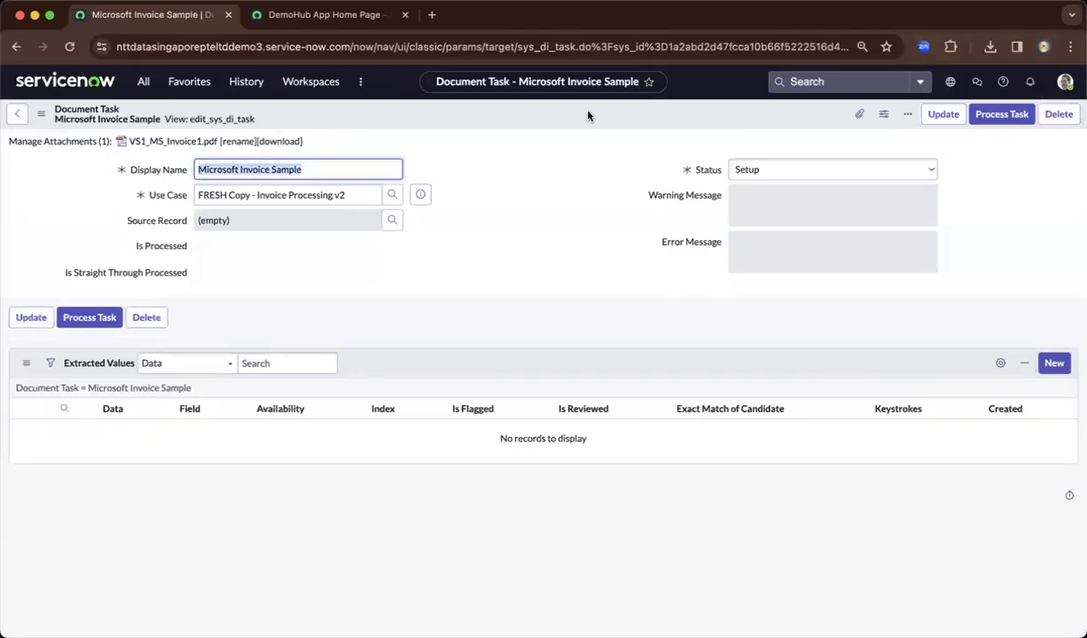
Process the task and refresh the Document Tasks list until Is Processed shows true
click(90, 319)
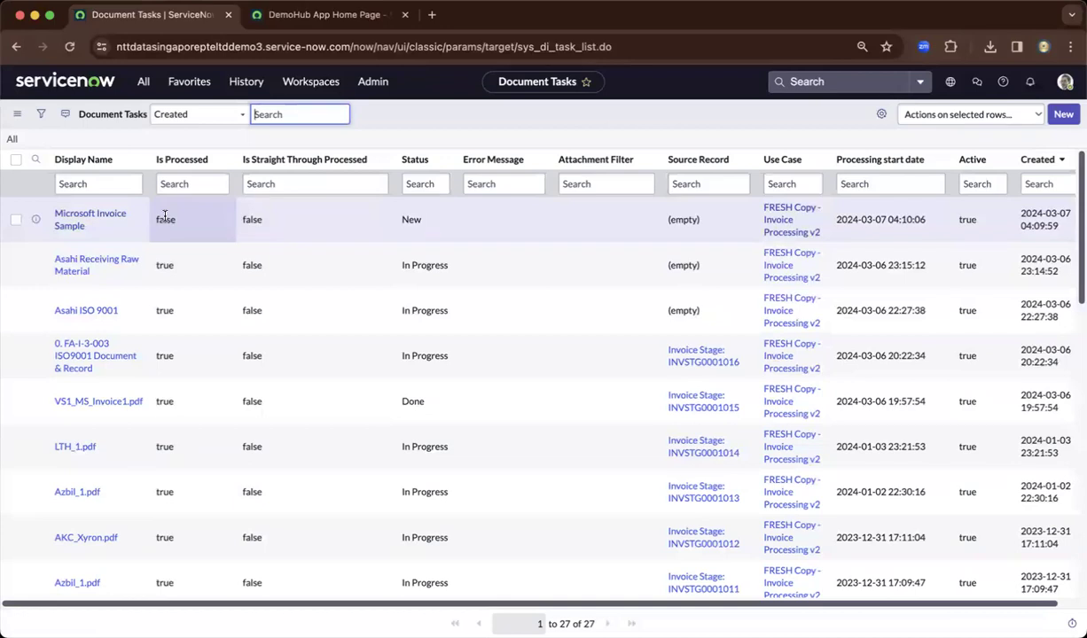
right_click(434, 117)
click(467, 183)
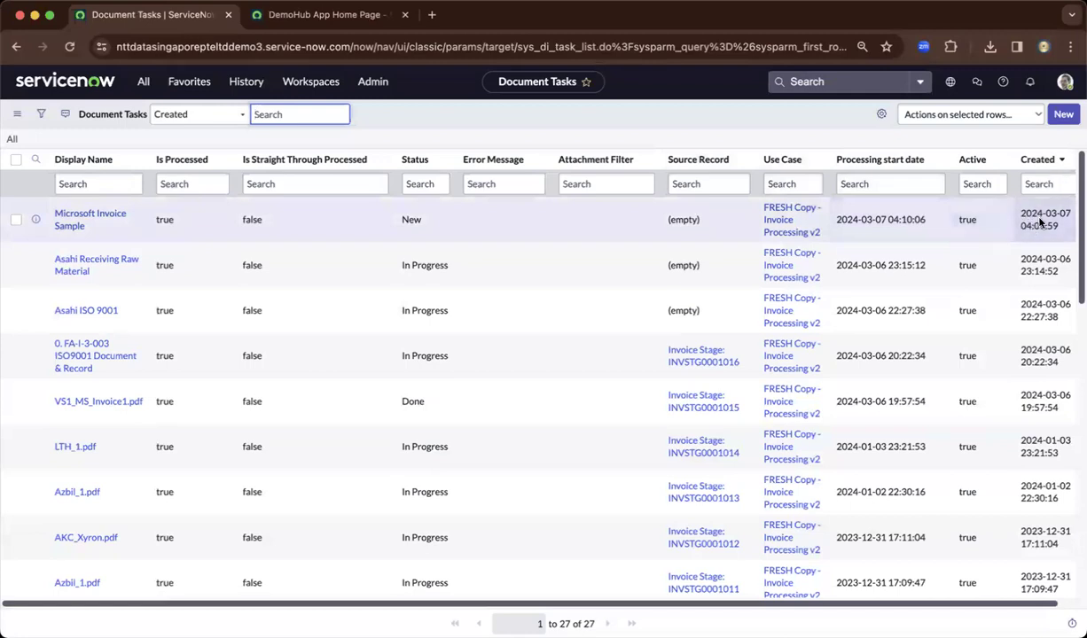
Open Microsoft Invoice Sample and browse its Extracted Values, such as Bill to city
click(103, 214)
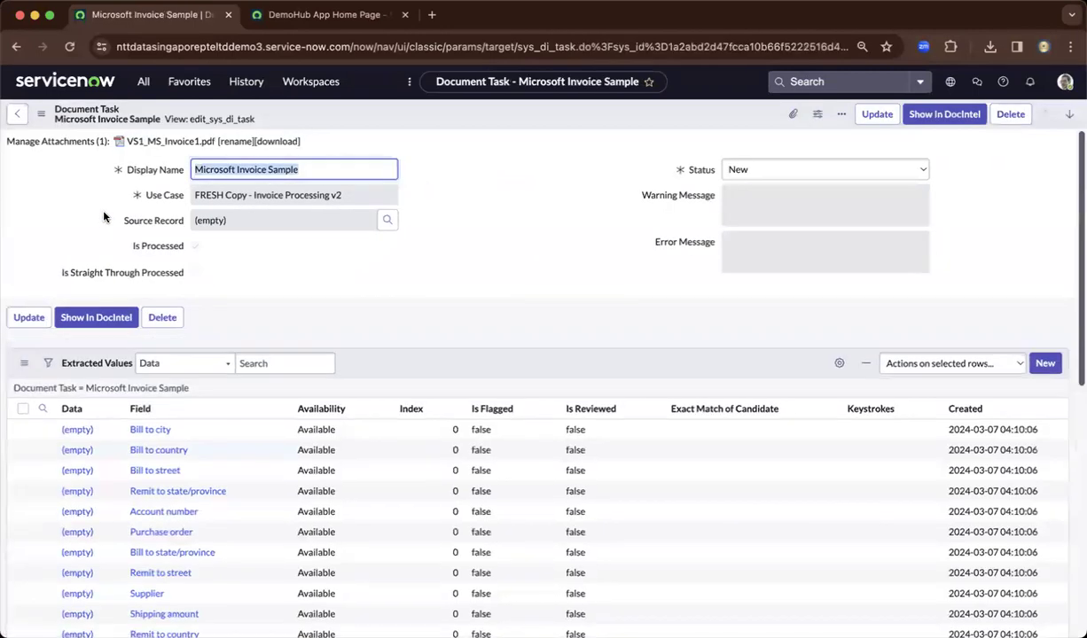
scroll(368, 341, down, 2)
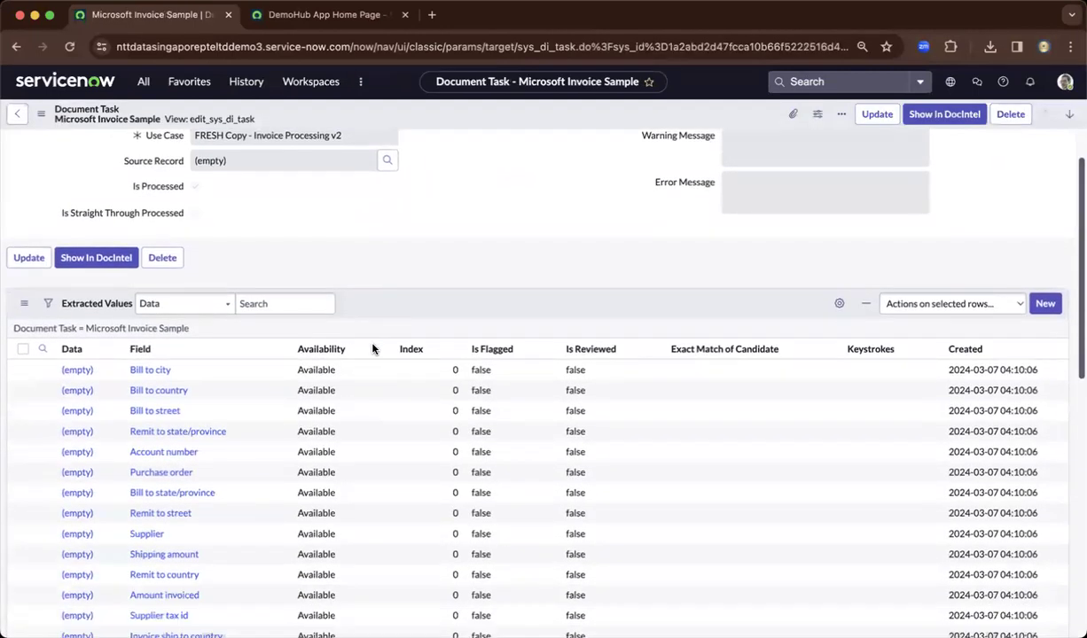
scroll(199, 382, down, 5)
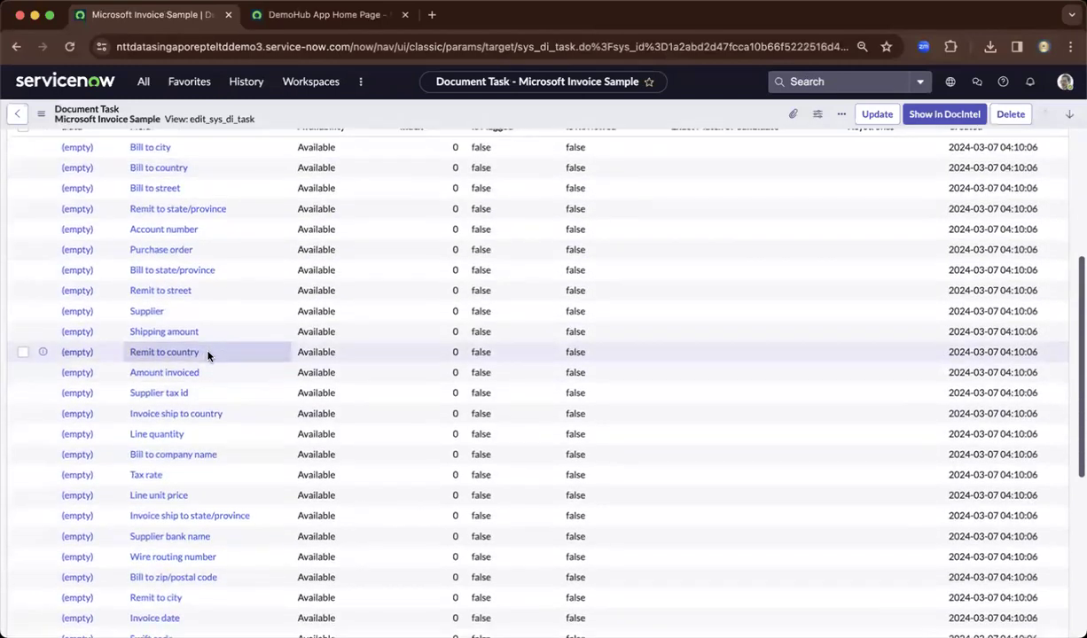
scroll(208, 355, down, 3)
scroll(207, 357, up, 3)
scroll(208, 357, up, 5)
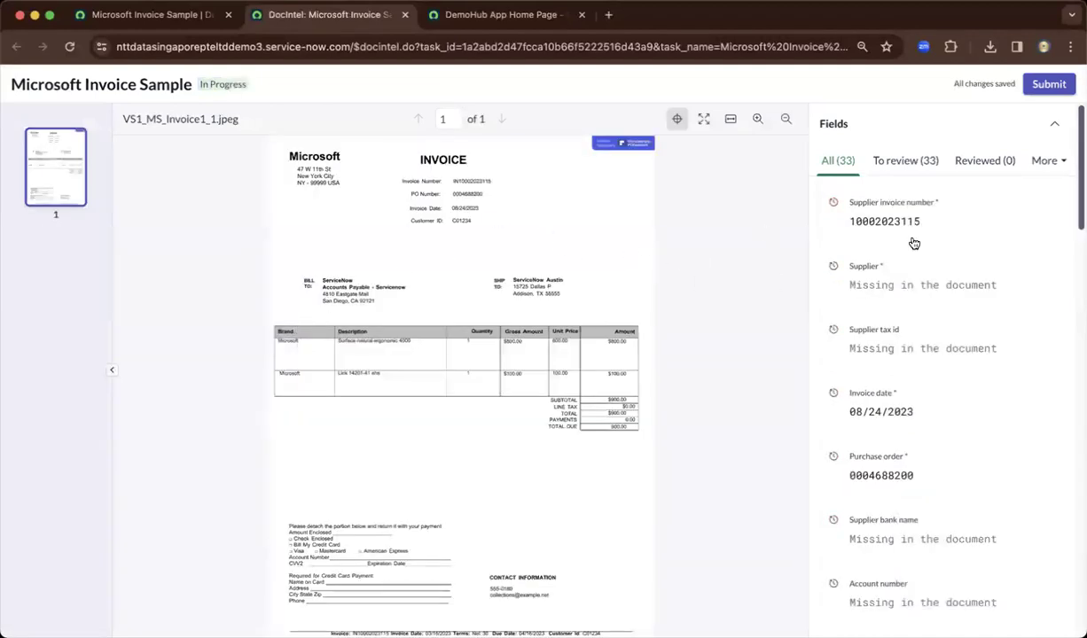
click(887, 219)
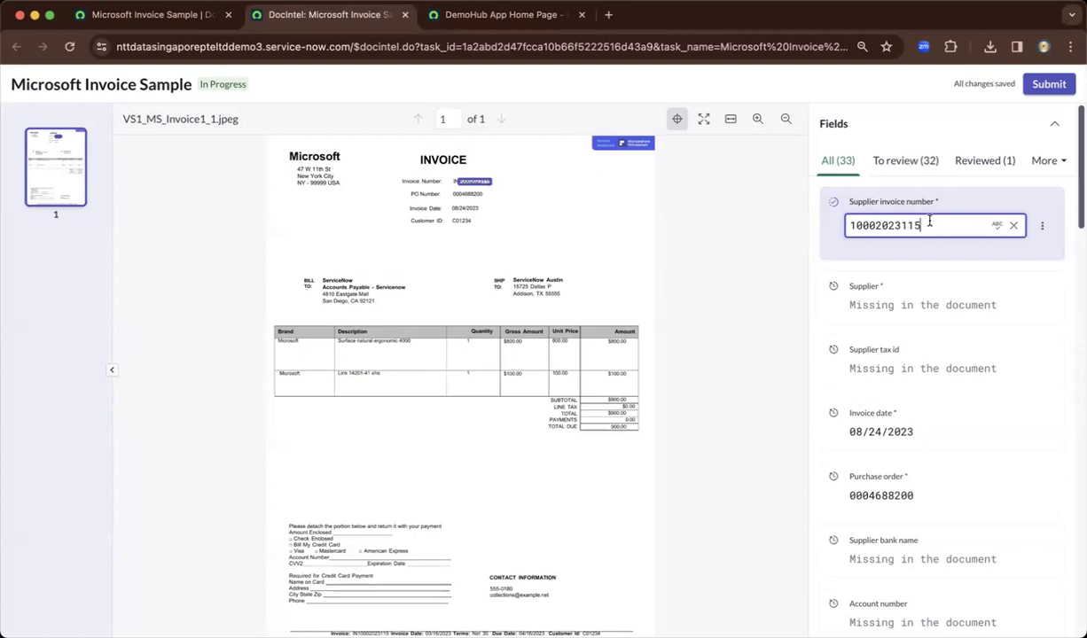
click(886, 308)
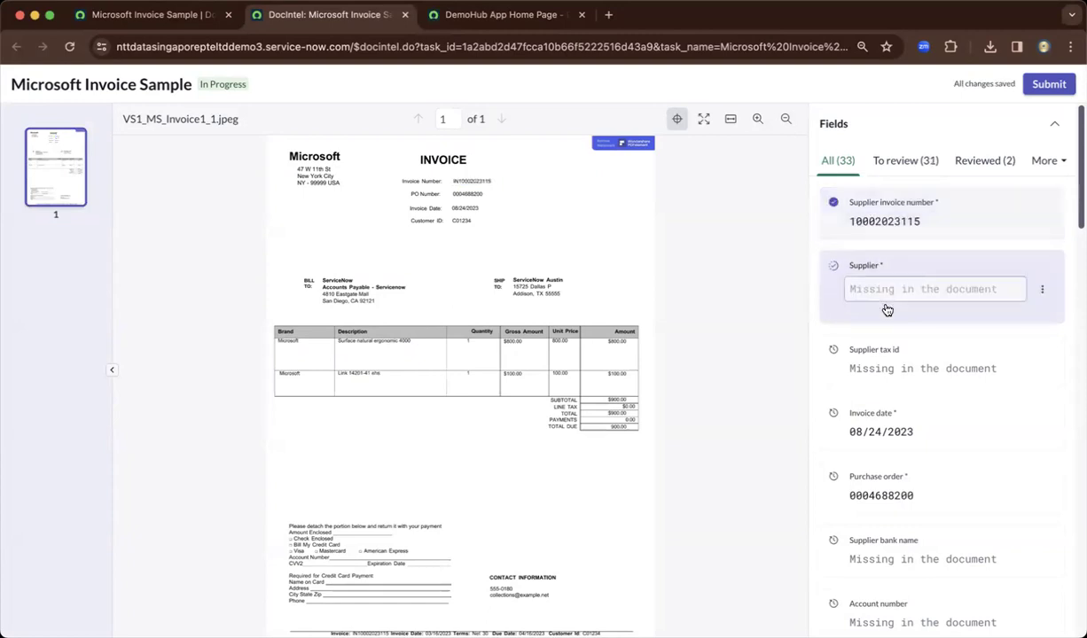
click(1043, 290)
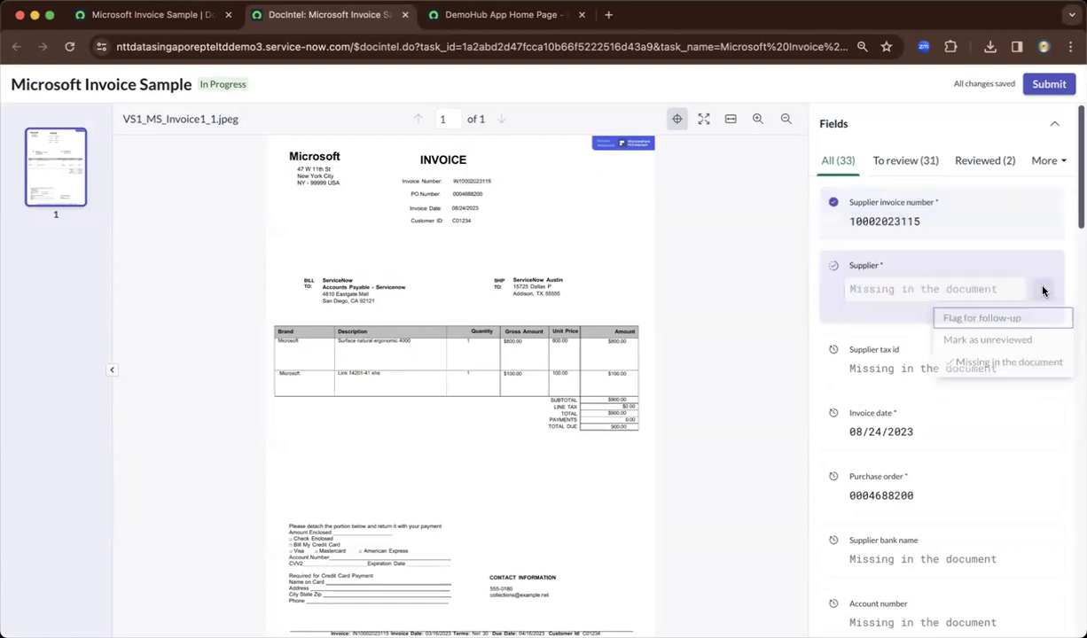
click(985, 368)
click(923, 300)
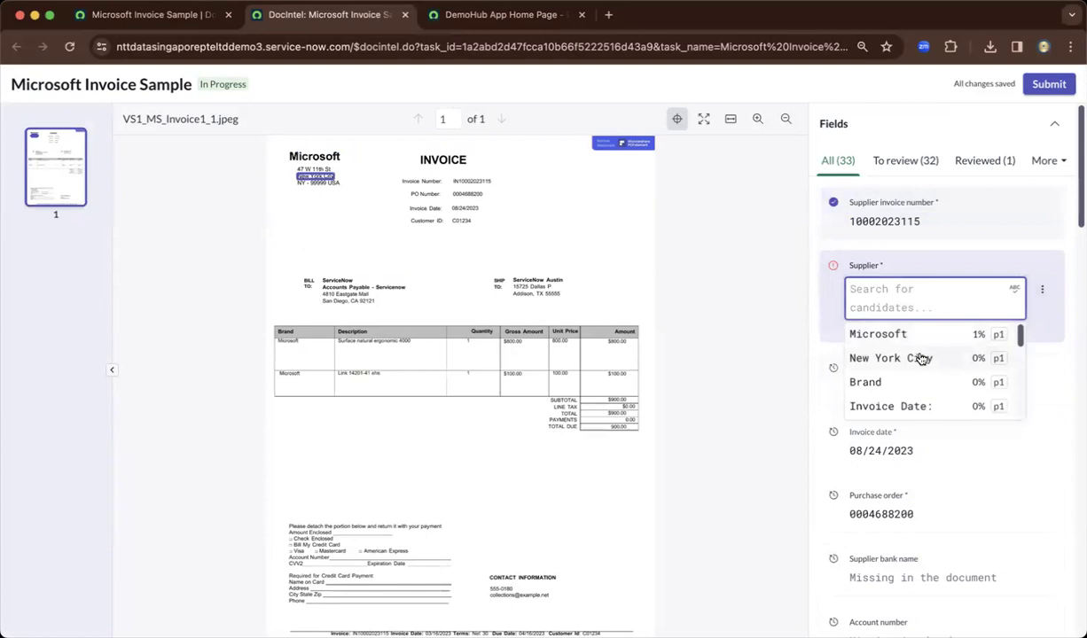
click(911, 336)
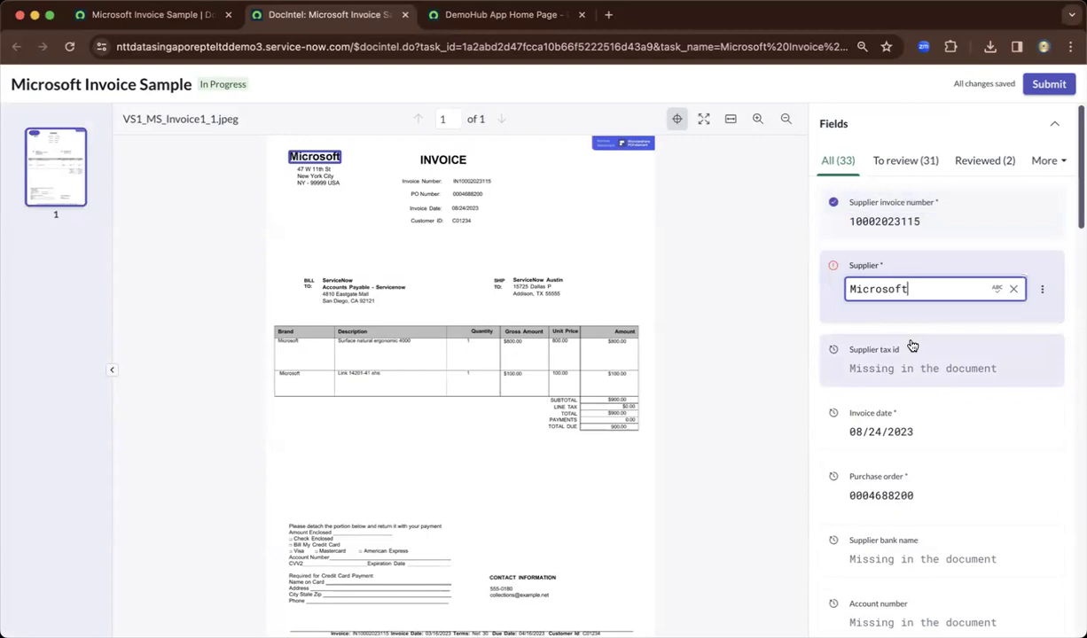
scroll(936, 398, down, 2)
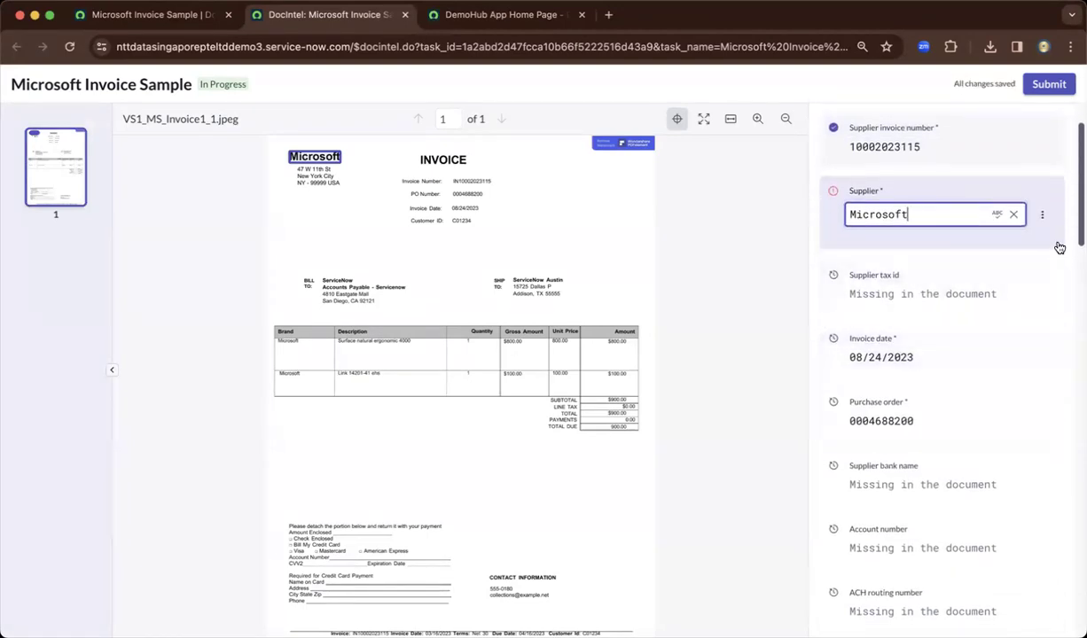
drag(1080, 213, 1065, 610)
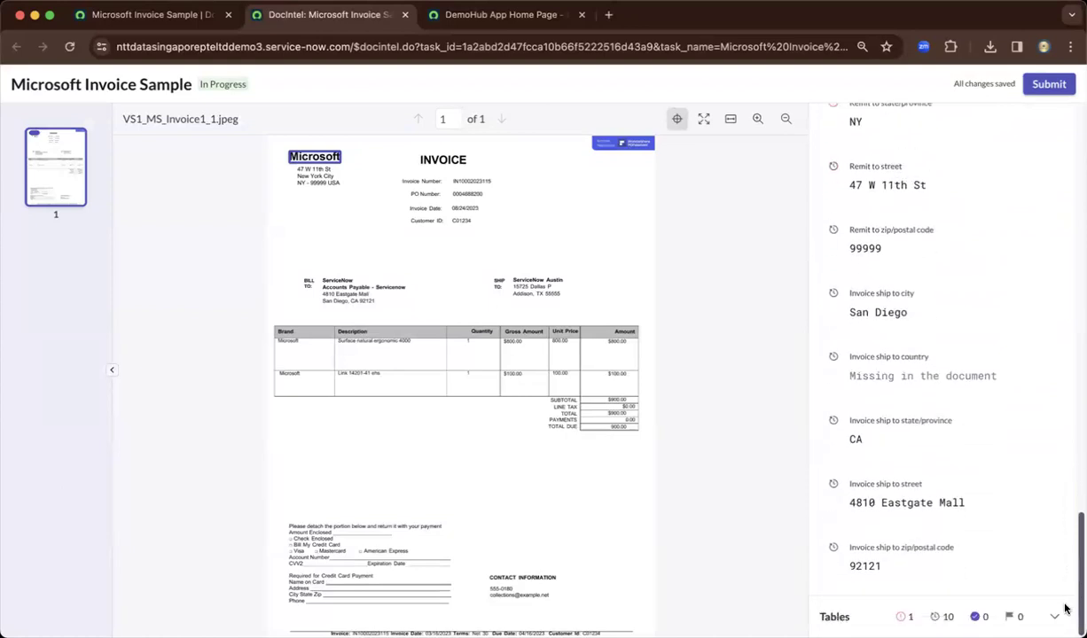
Open the Invoice Lines table and unmark row 1's Line tax amount as missing in the document
click(1054, 615)
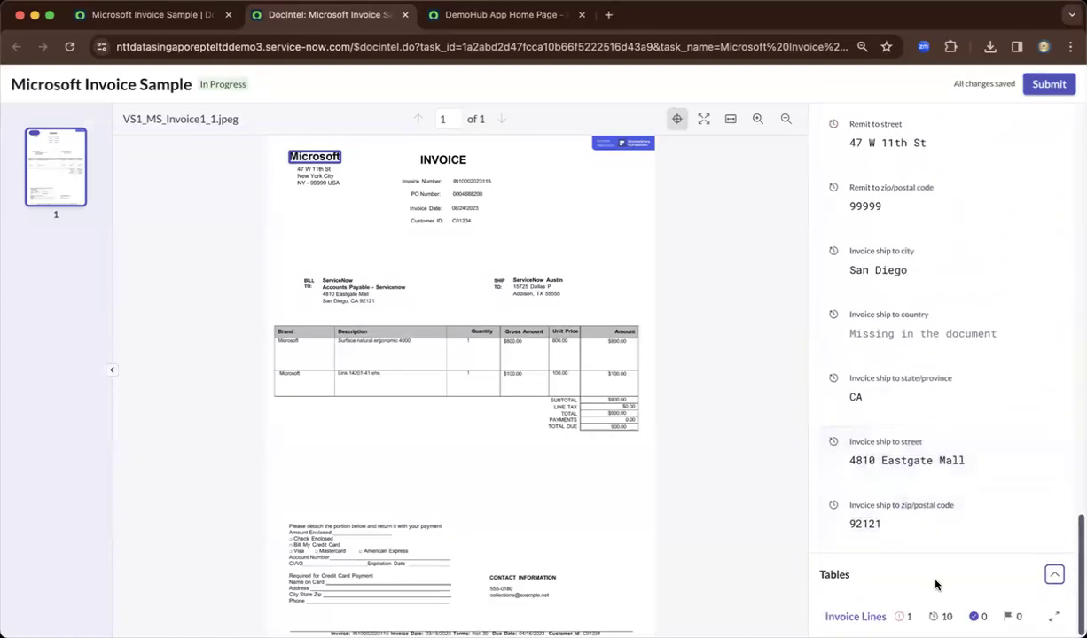
click(891, 615)
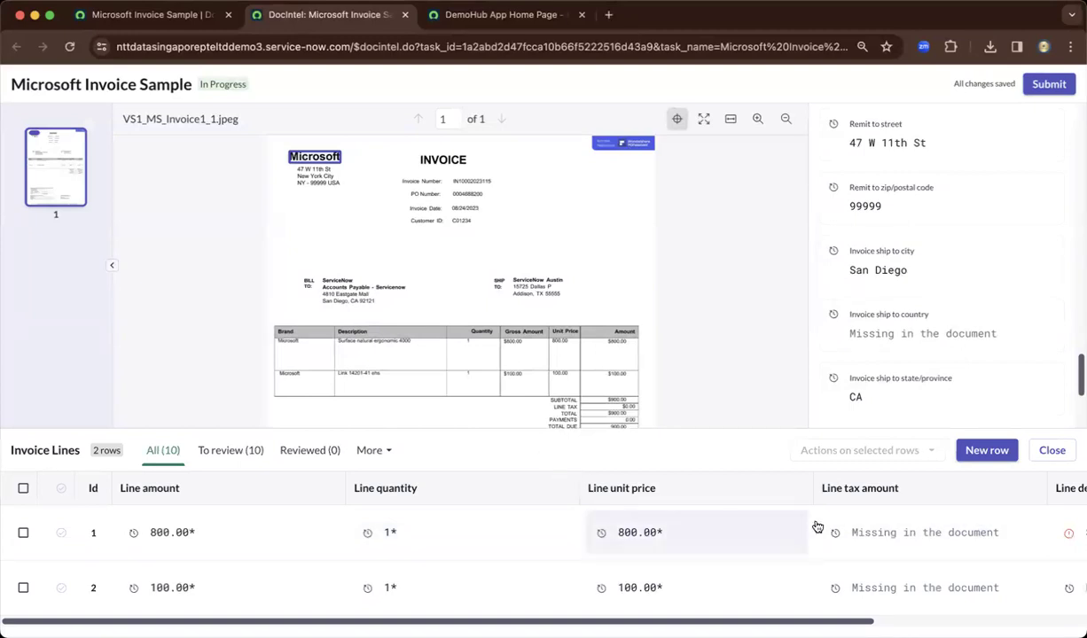
click(920, 530)
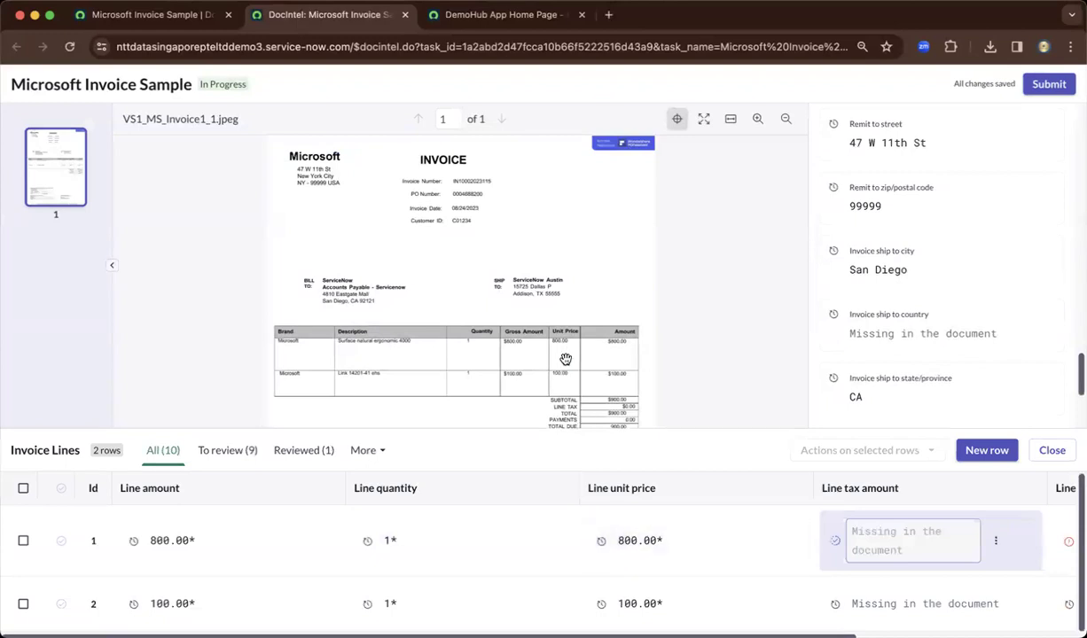
click(996, 541)
click(988, 612)
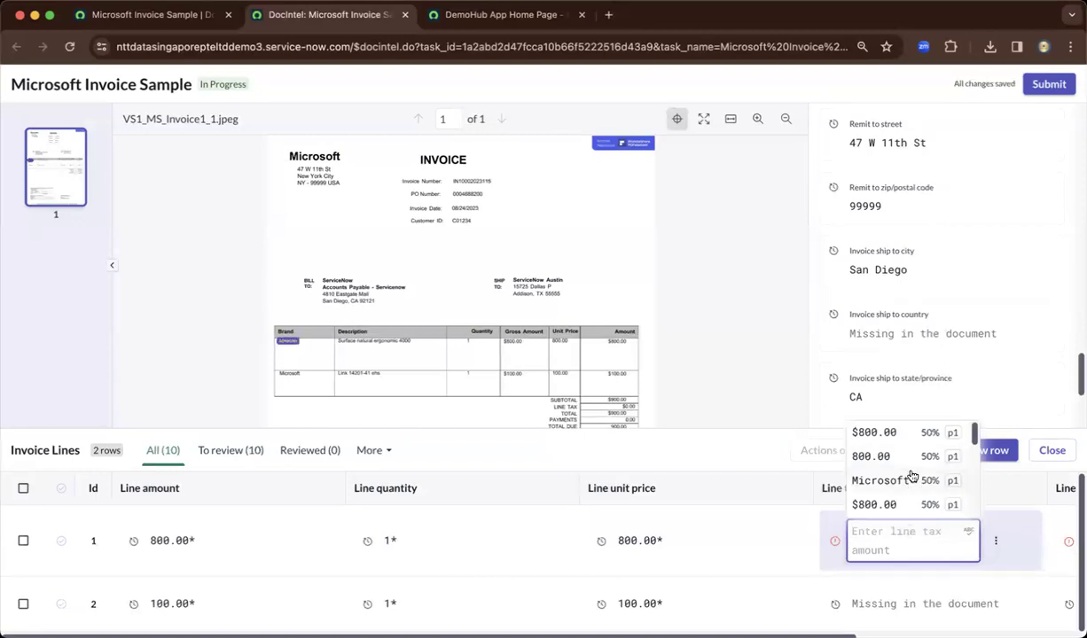
drag(978, 433, 973, 479)
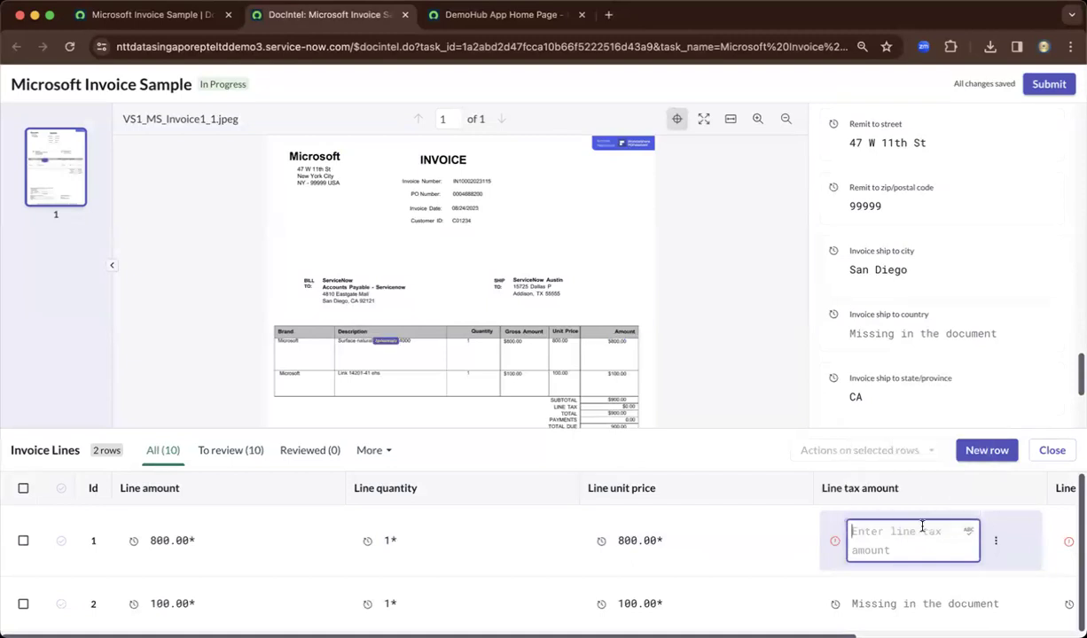
click(783, 356)
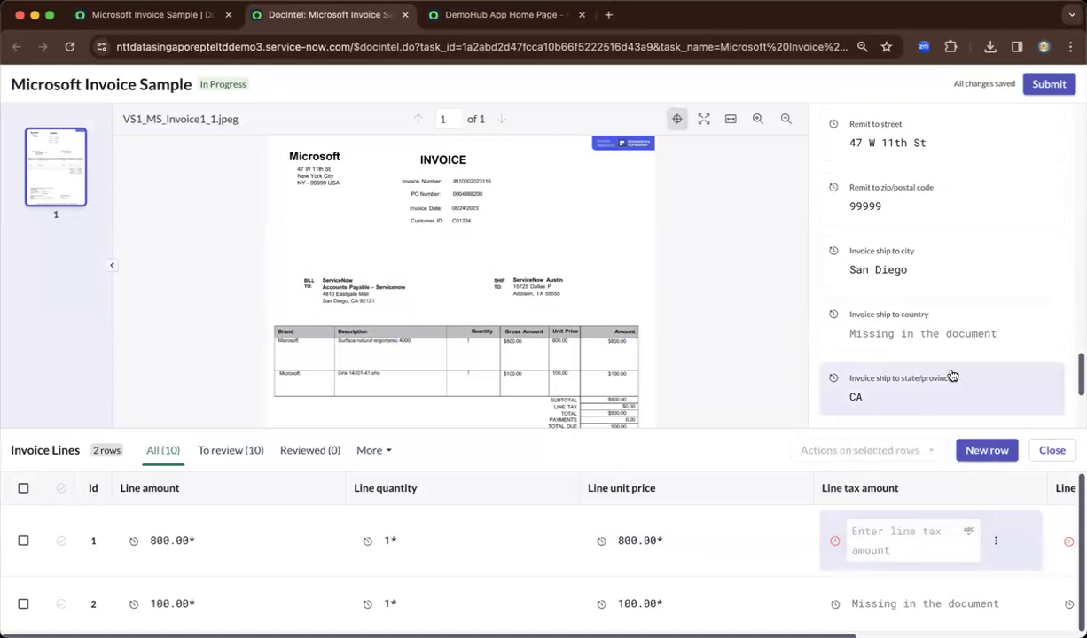
scroll(944, 266, up, 5)
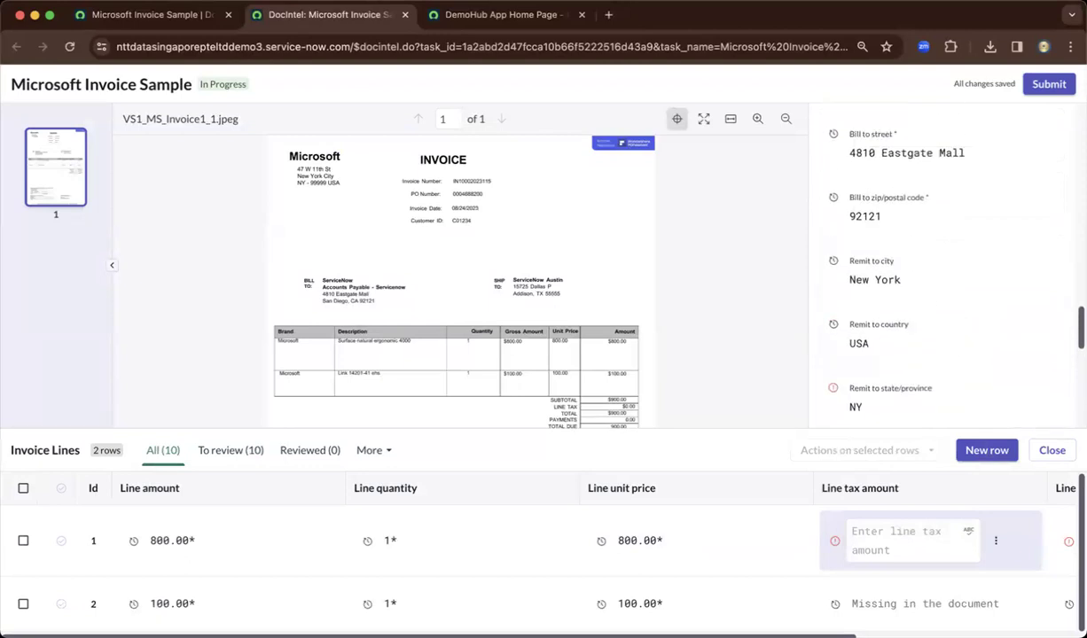
scroll(944, 266, up, 5)
scroll(944, 266, up, 5)
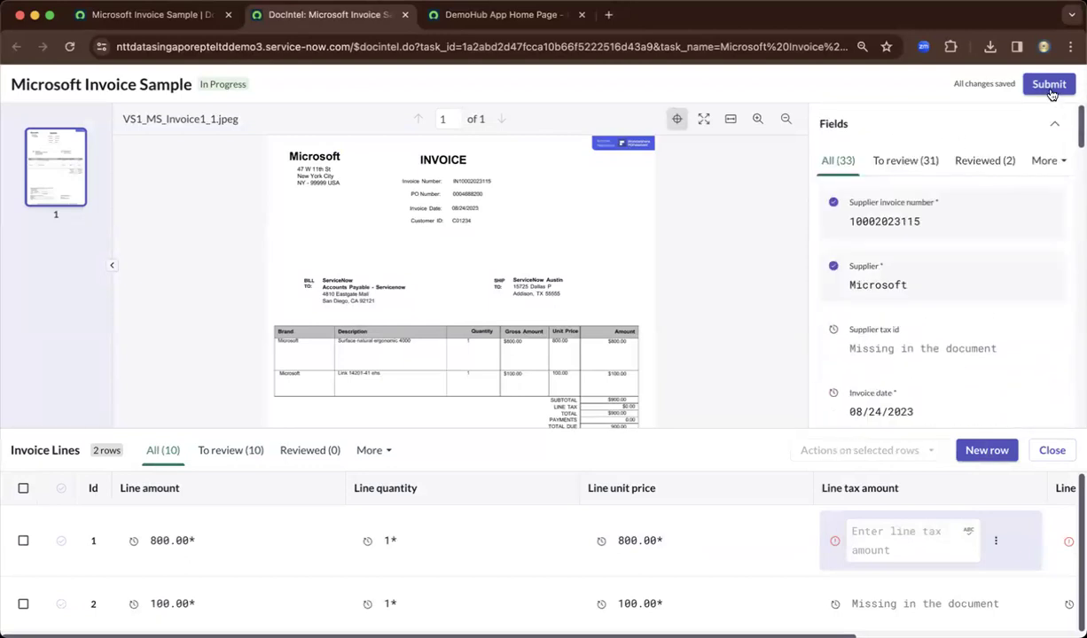